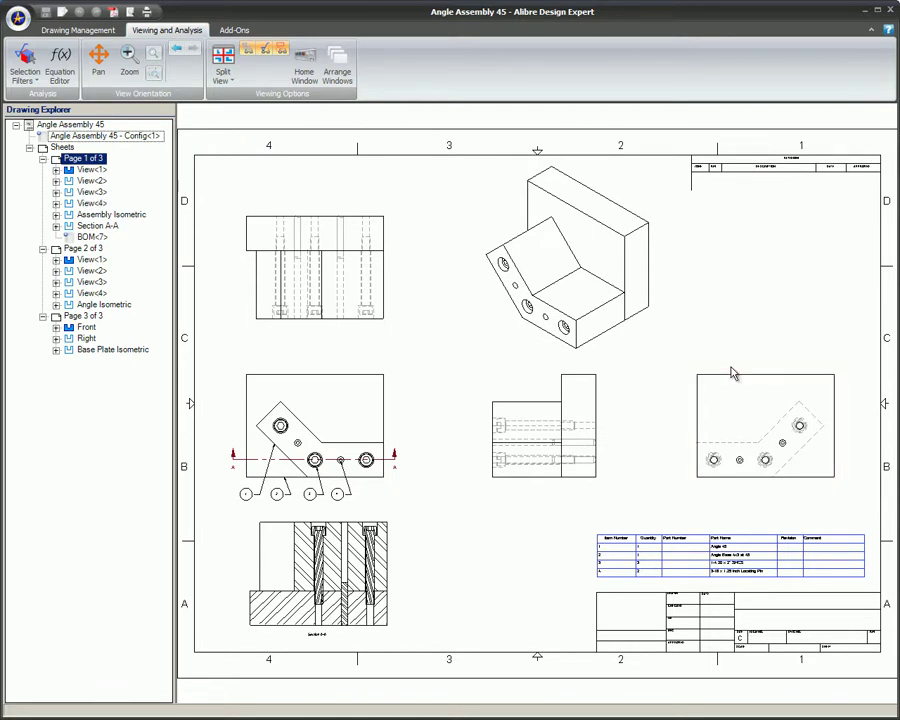
Step: Add the note 'Sample Note' on the right side of the drawing sheet
left_click(703, 377)
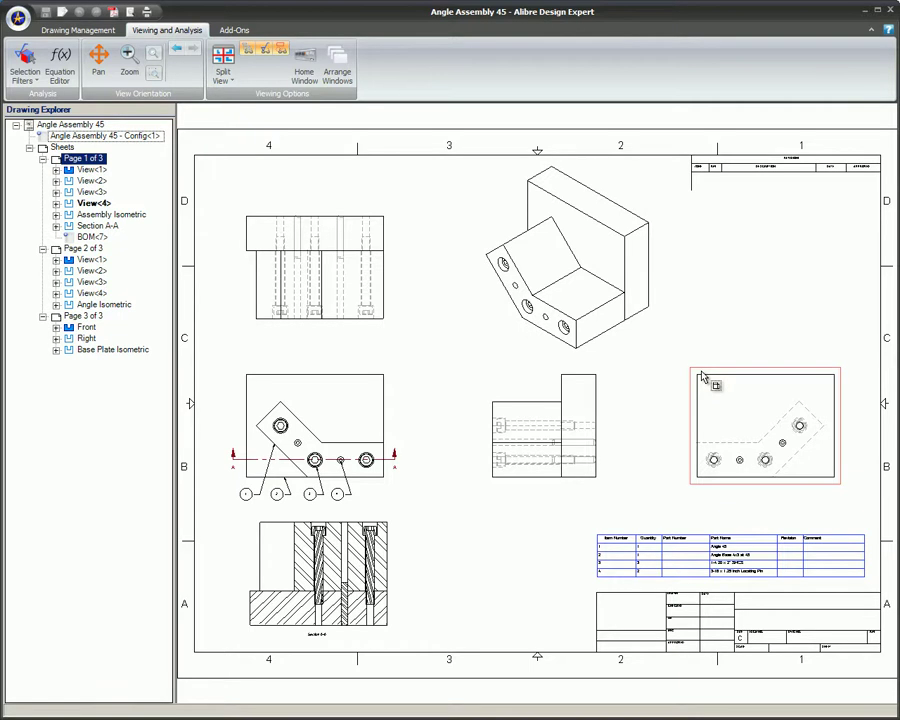
left_click(690, 369)
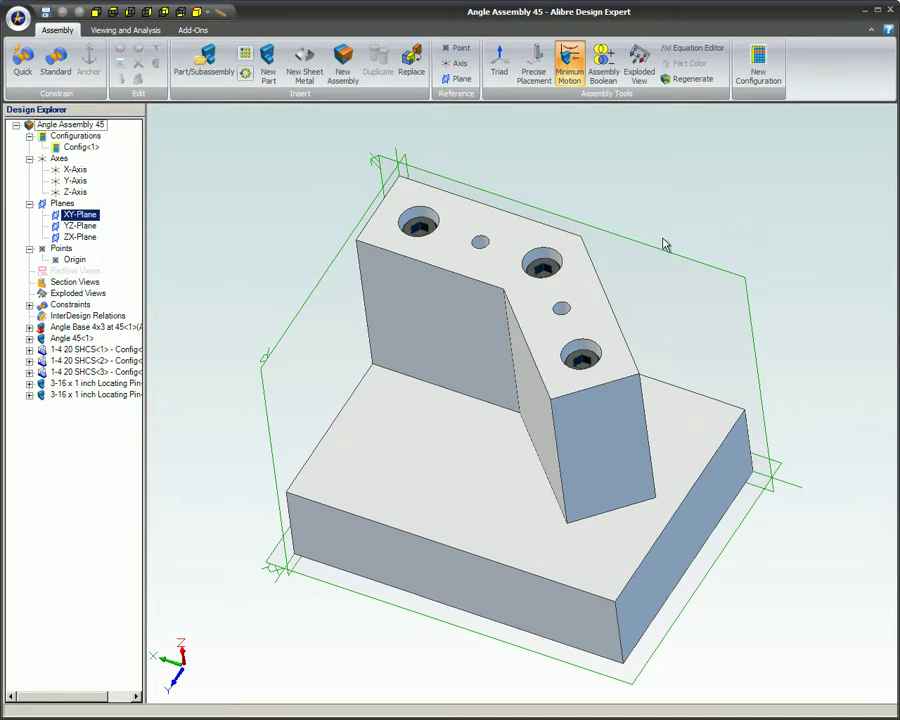
left_click(600, 325)
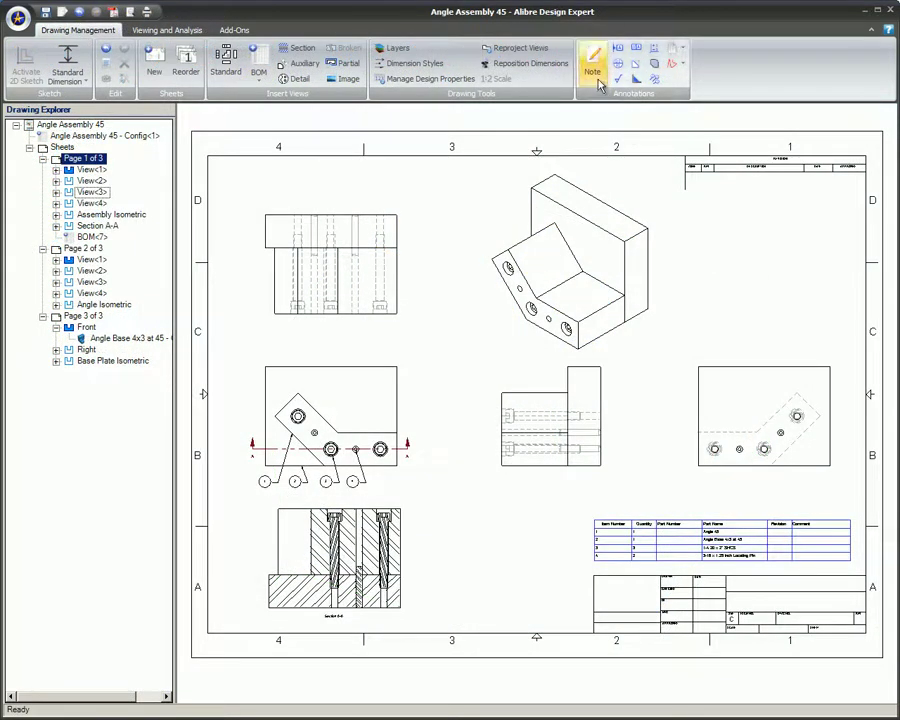
left_click(597, 78)
left_click(545, 114)
type("Sample Note")
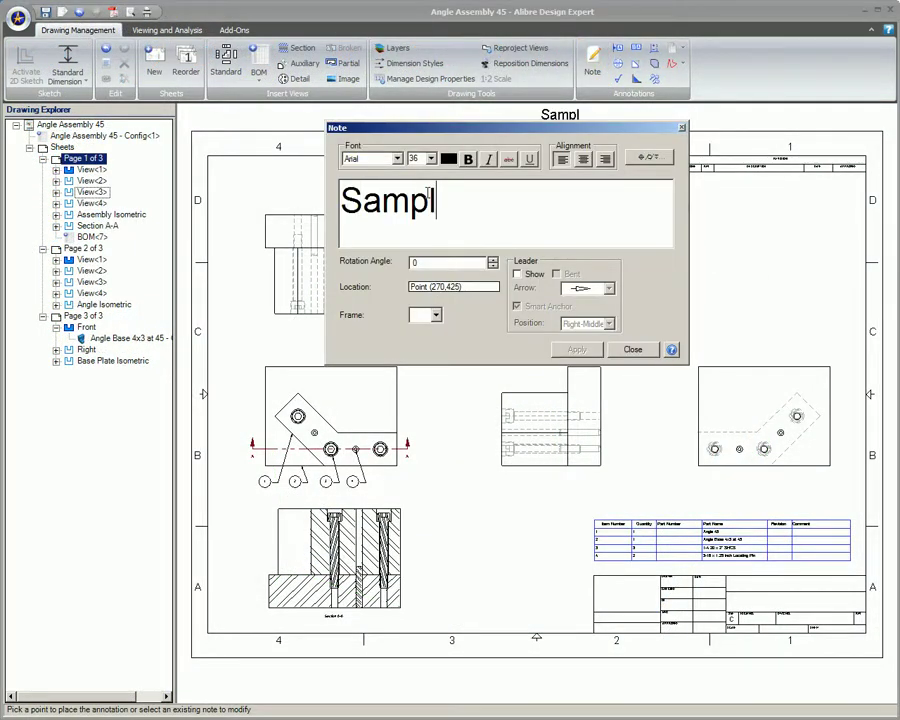
left_click(752, 288)
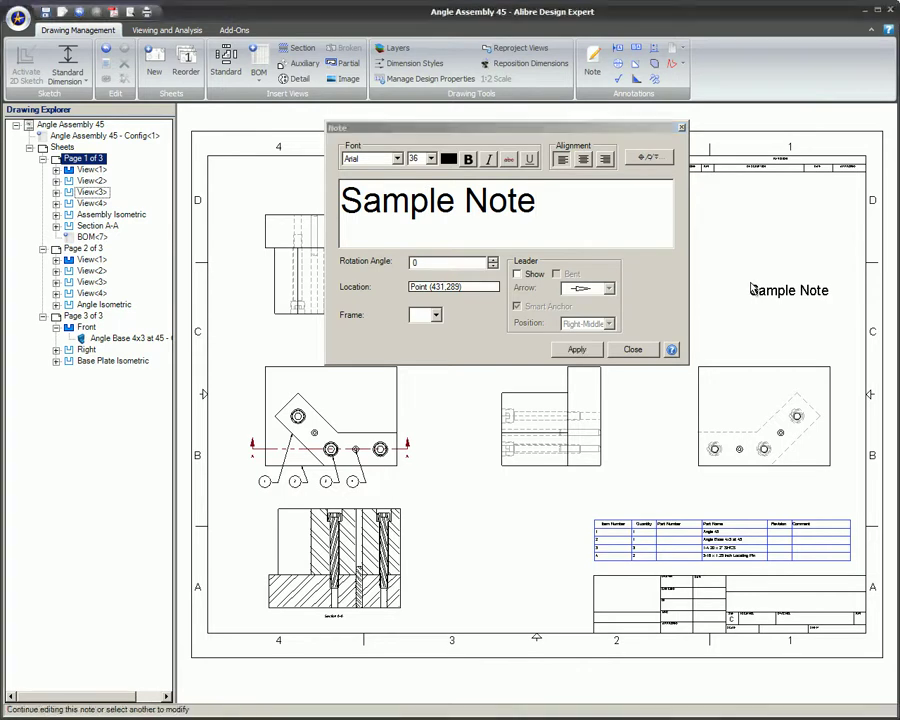
left_click(577, 349)
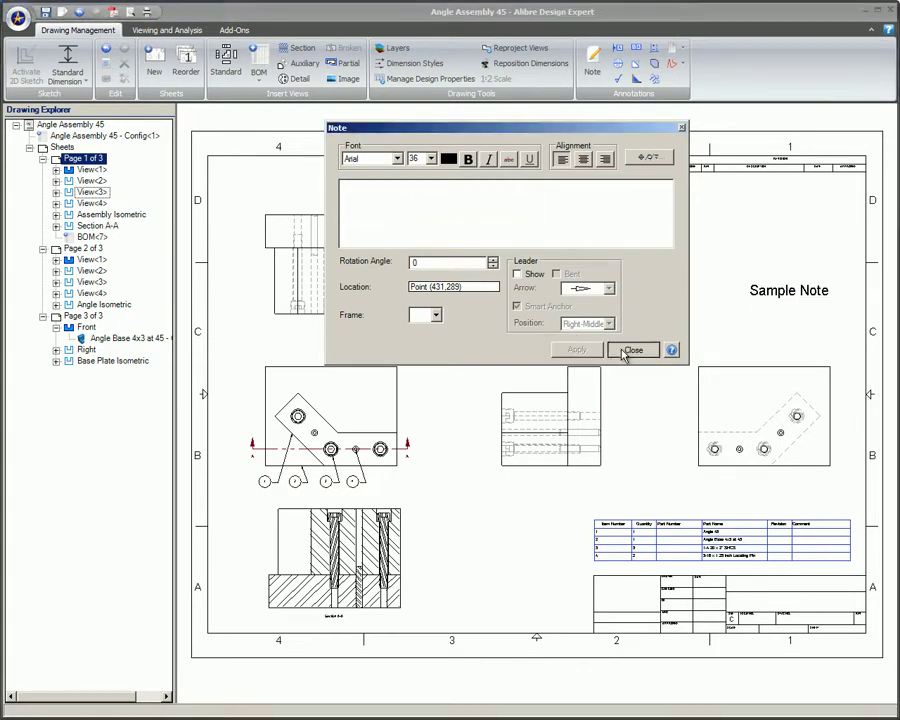
left_click(631, 349)
Step: Add a 36-point note 'Another Sample Note' beside the isometric view
left_click(346, 388)
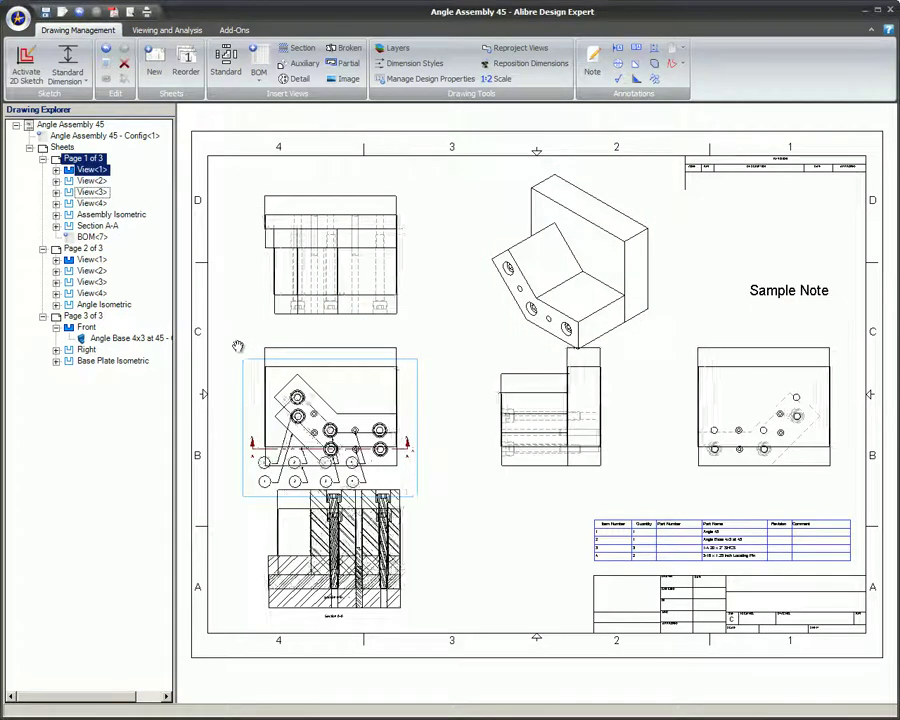
left_click(568, 232)
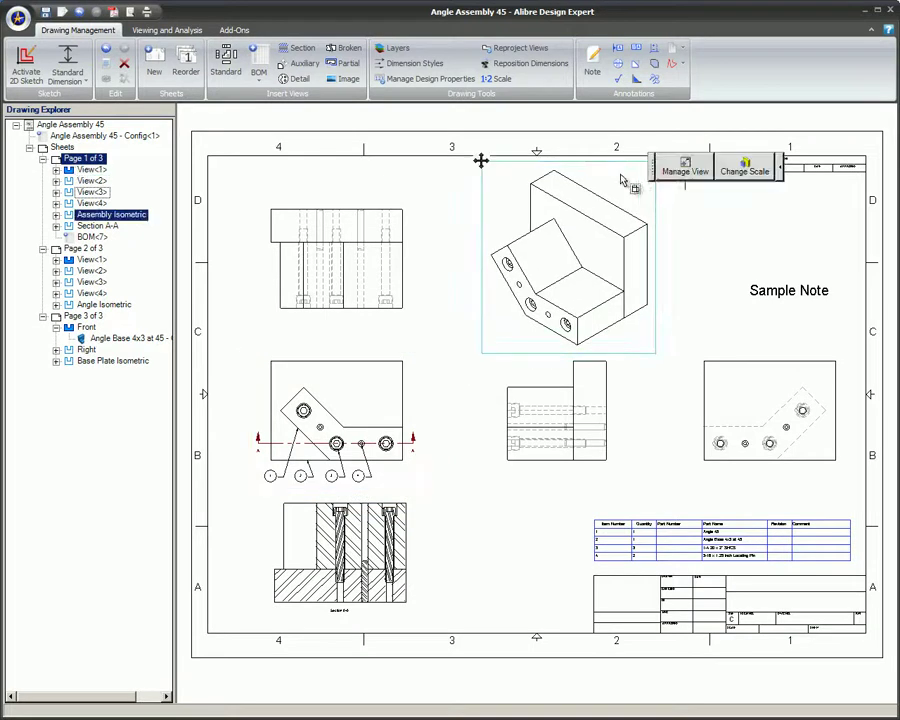
left_click(594, 68)
key("Tab")
type("36")
left_click(414, 203)
type("Anoth")
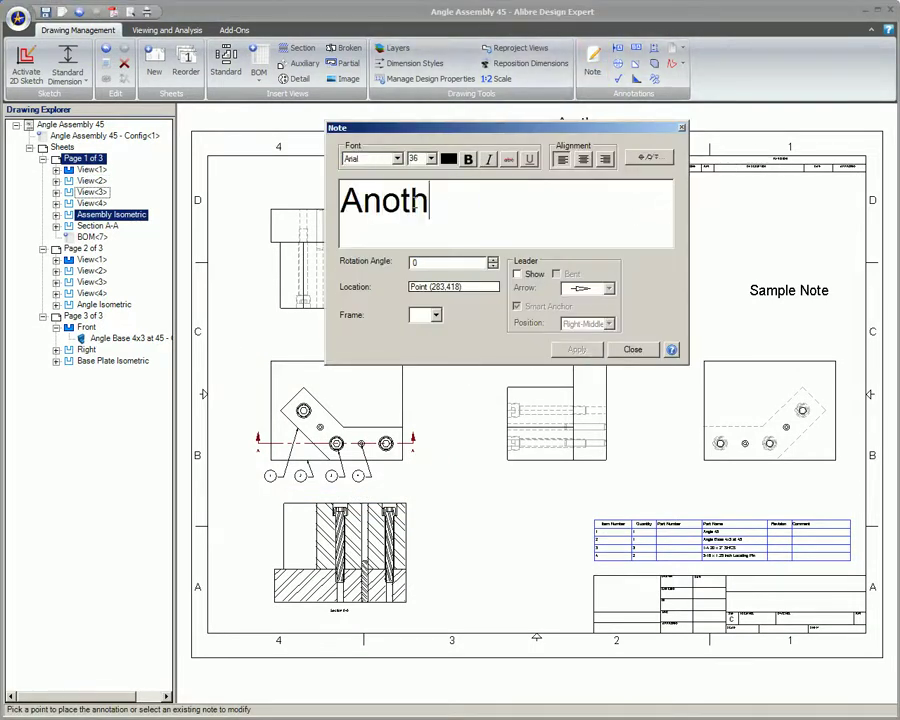
type("er Sample Note")
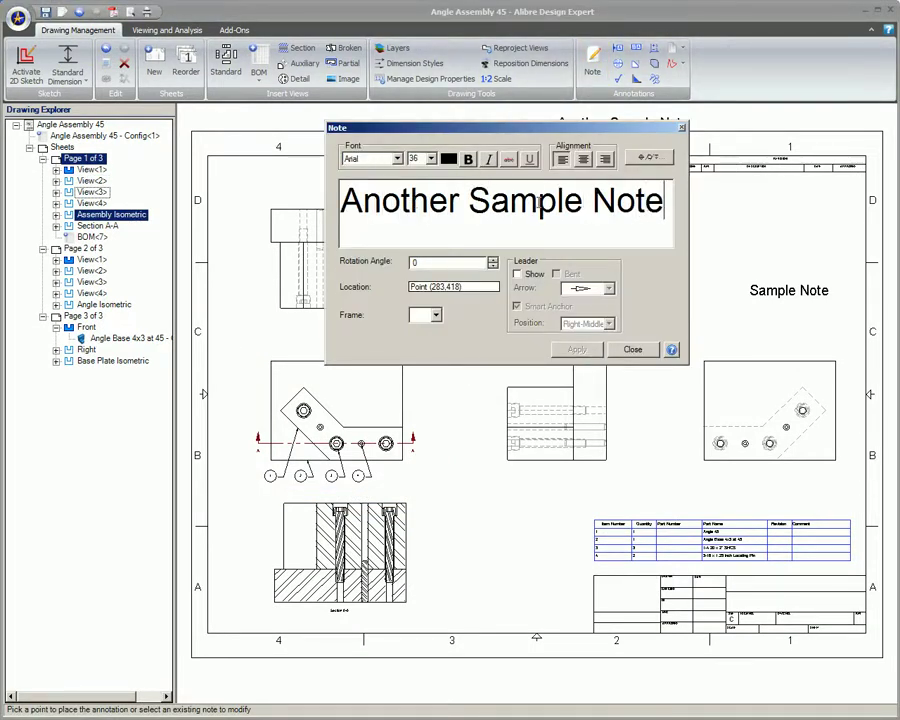
left_click_drag(667, 132, 470, 160)
left_click(672, 228)
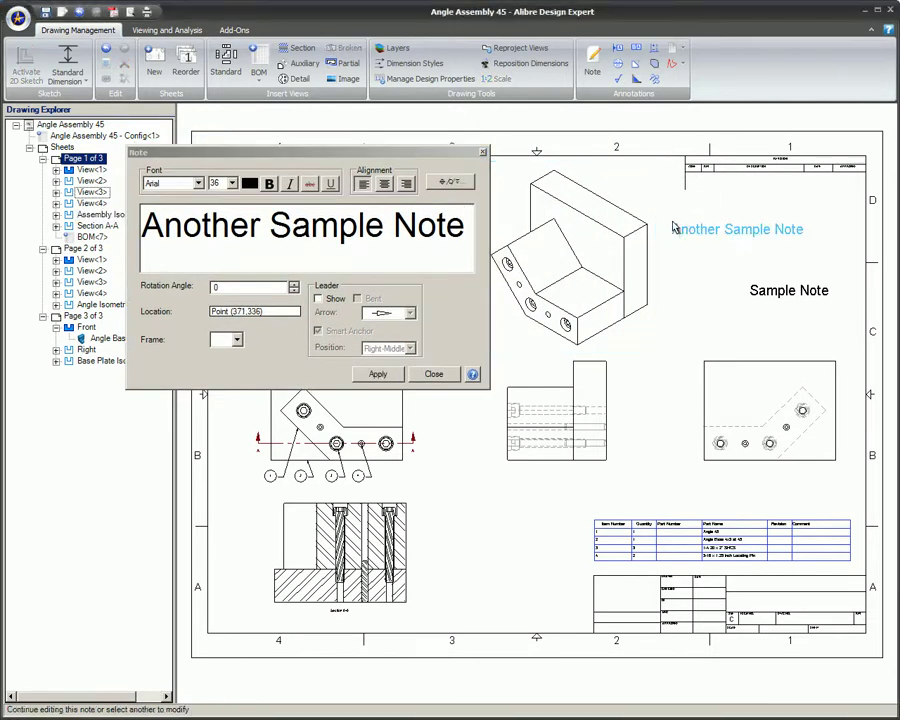
left_click(398, 373)
left_click(429, 373)
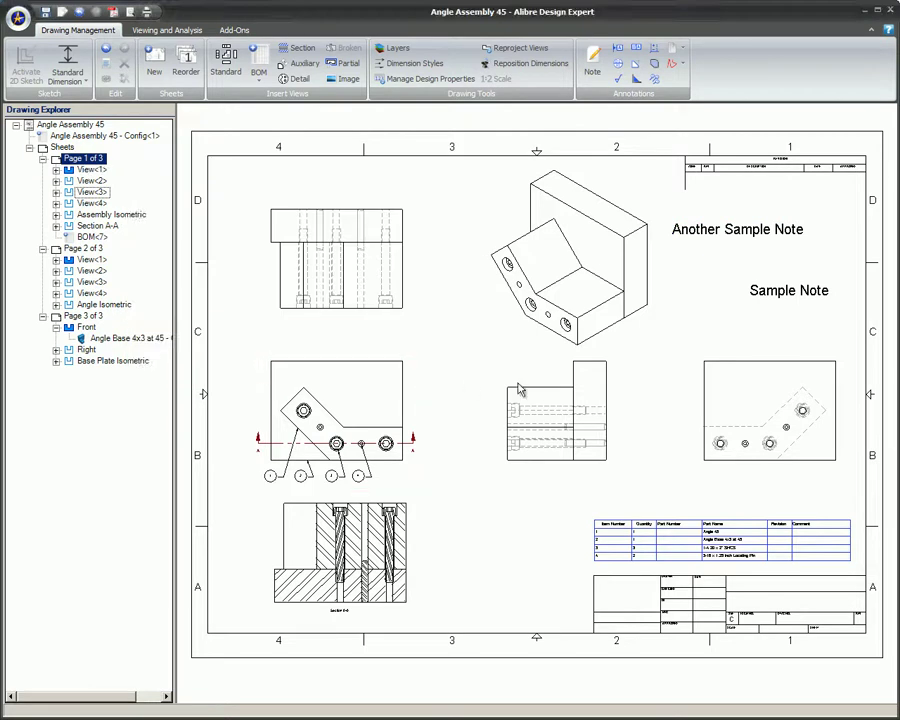
Step: Nudge the isometric view back into place and select the top-left drawing view
mouse_move(473, 153)
left_mouse_down()
mouse_move(464, 155)
mouse_move(466, 200)
mouse_move(490, 205)
mouse_move(474, 157)
left_mouse_up()
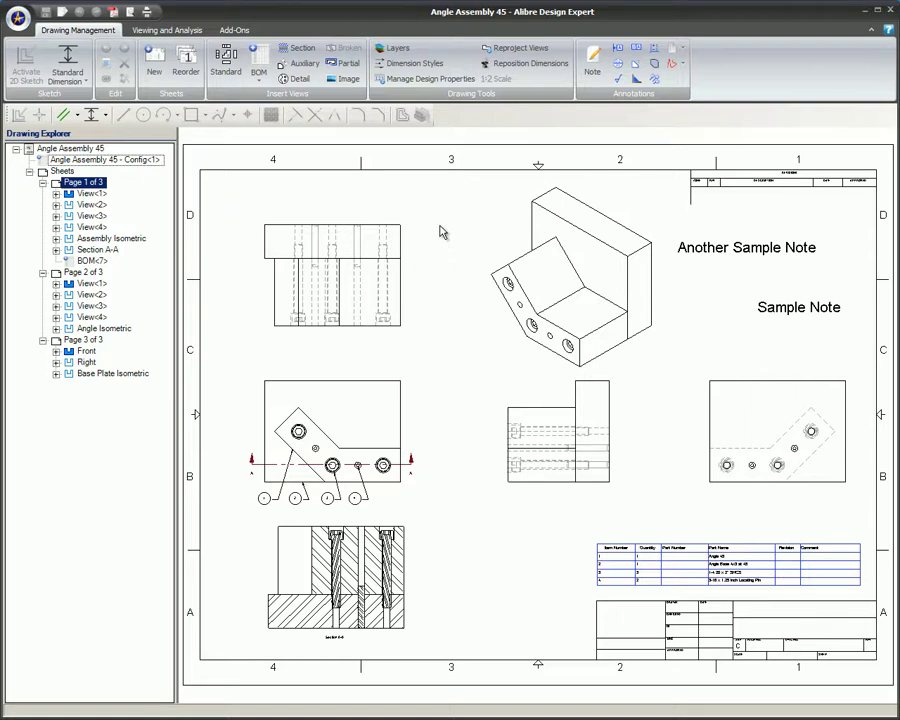
left_click(406, 236)
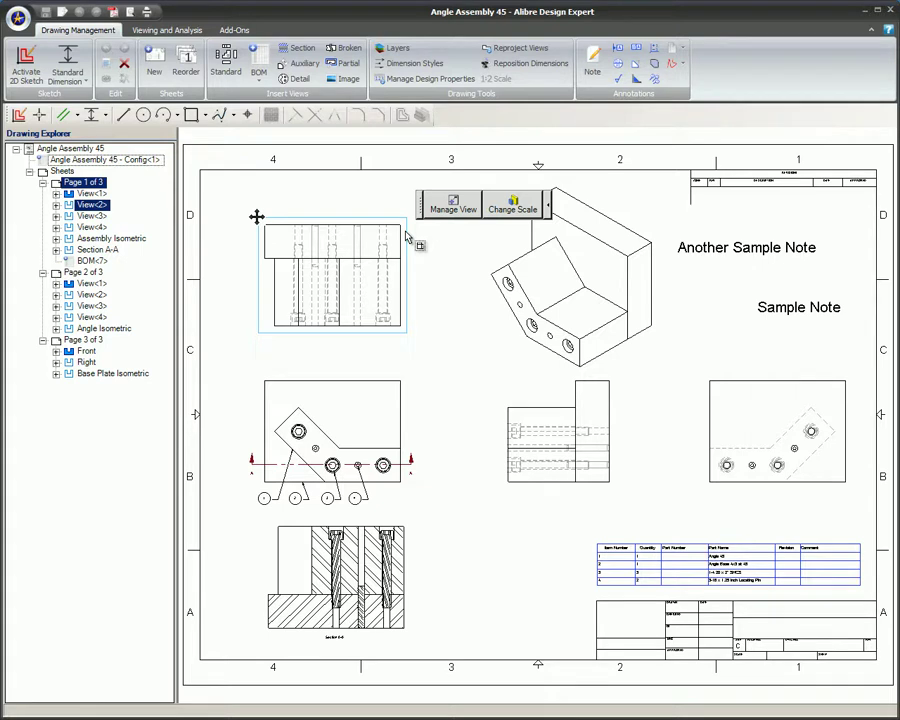
right_click(406, 236)
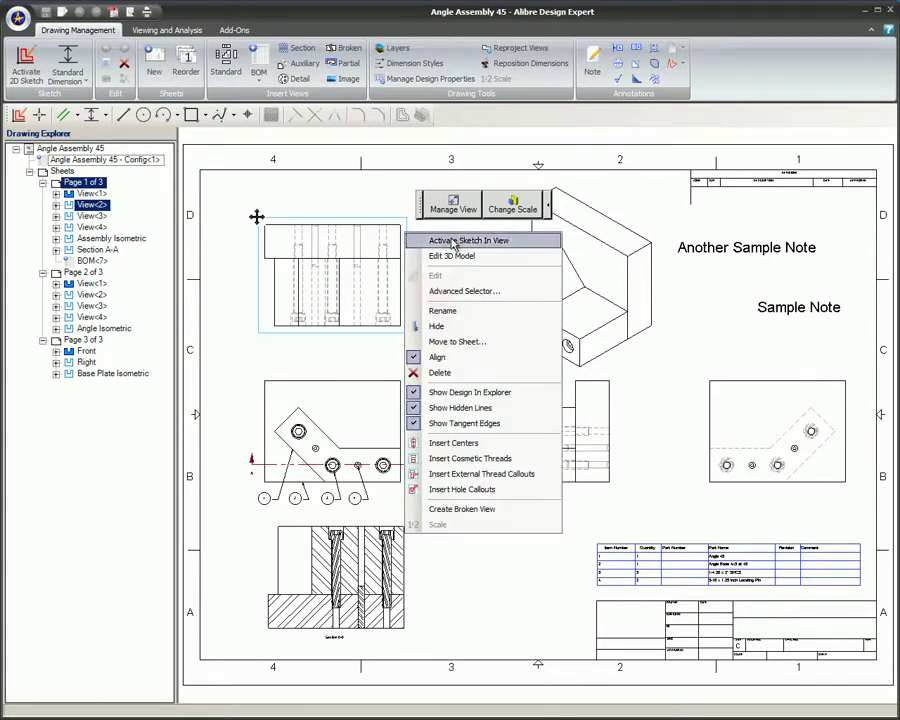
left_click(451, 240)
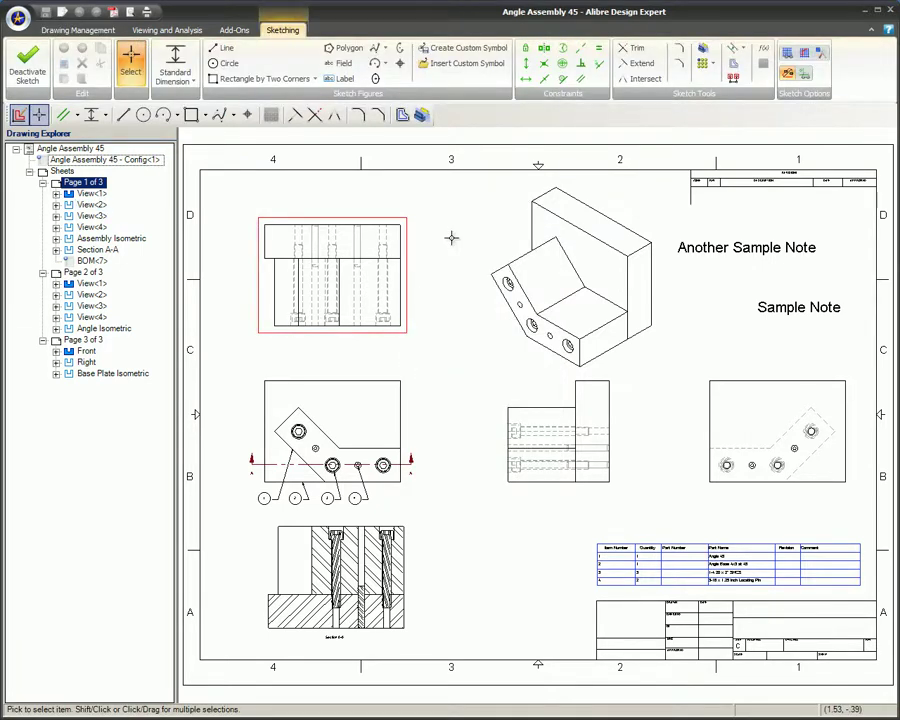
key("Escape")
left_click(410, 245)
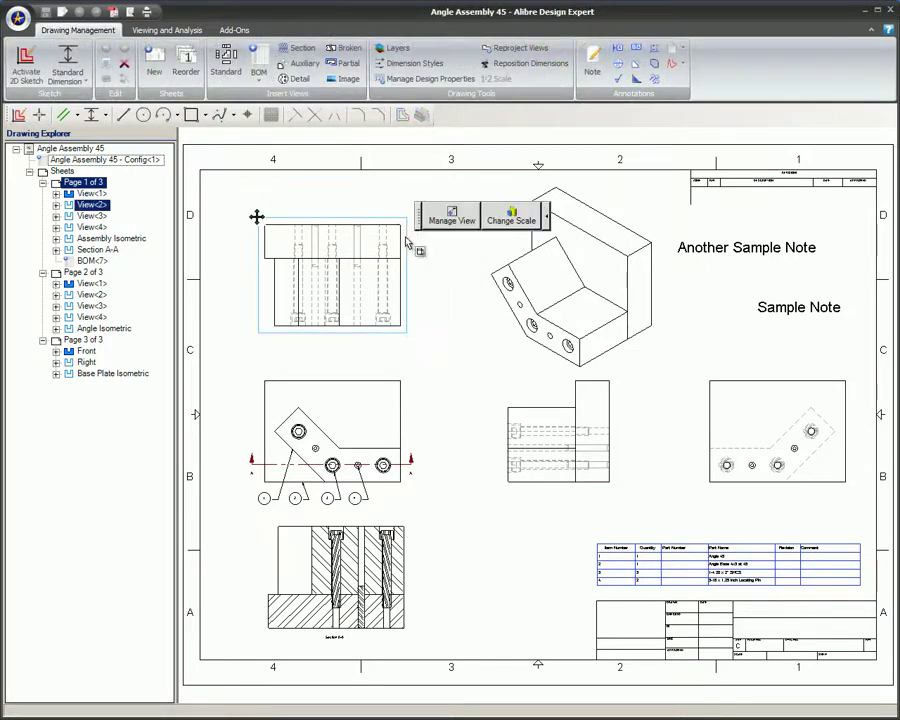
left_click(27, 63)
key("Escape")
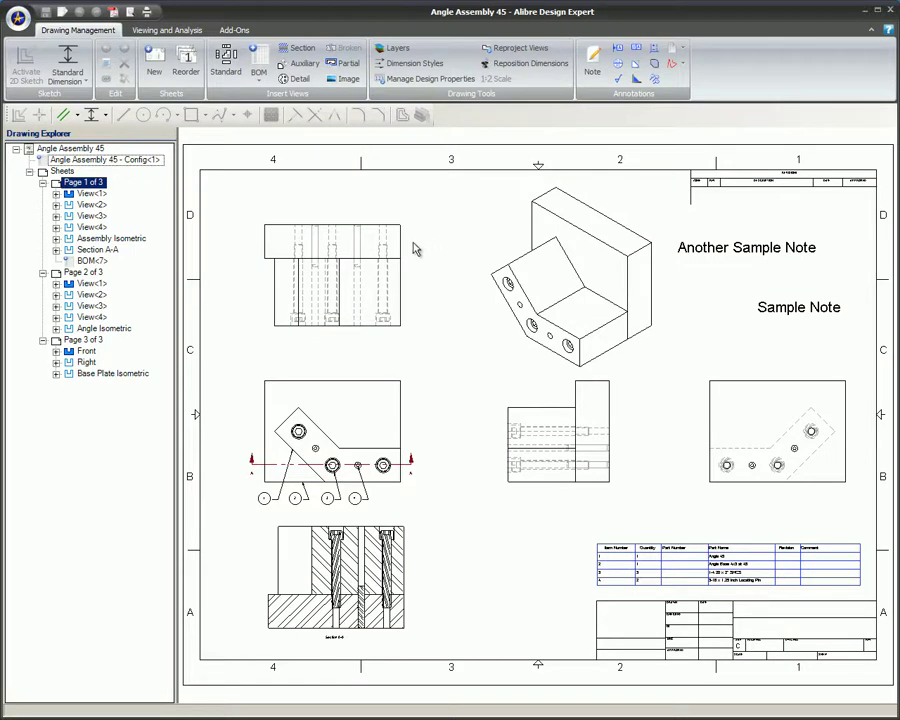
left_click(410, 252)
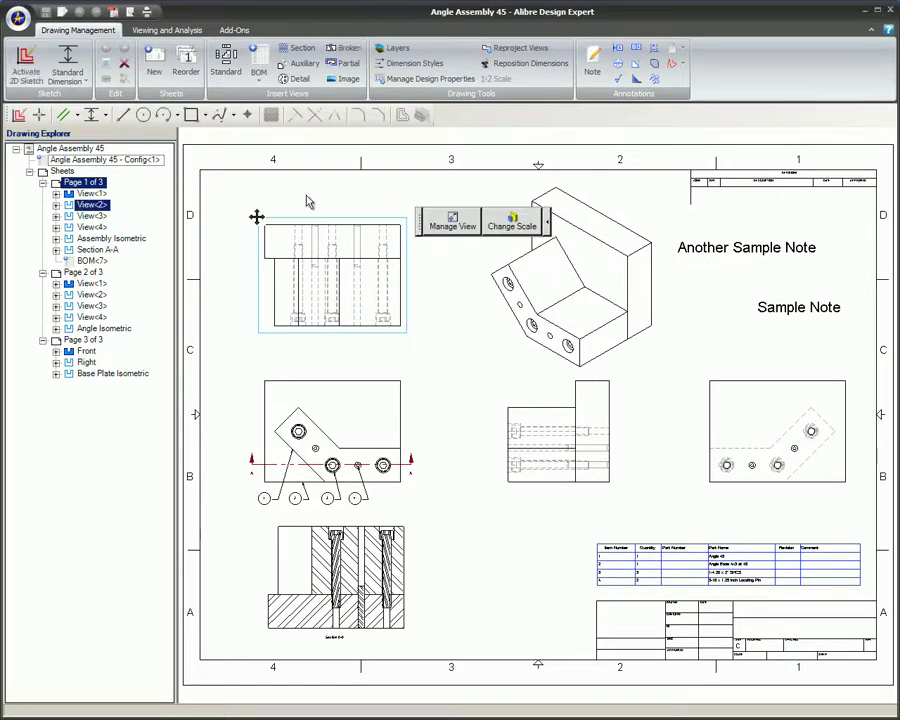
left_click(18, 116)
left_click(18, 116)
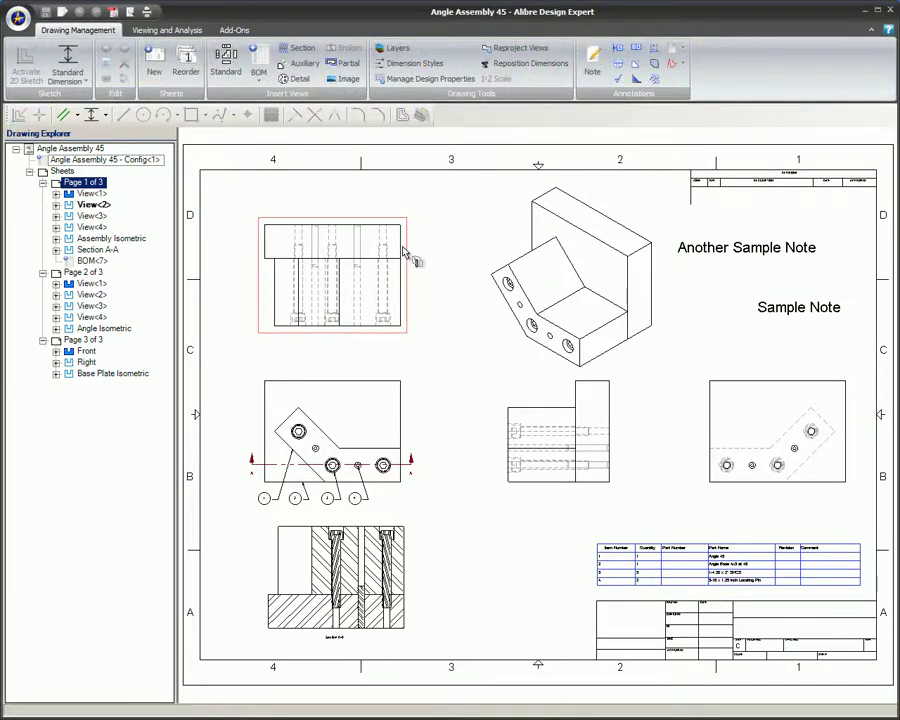
left_click(407, 254)
left_click(137, 111)
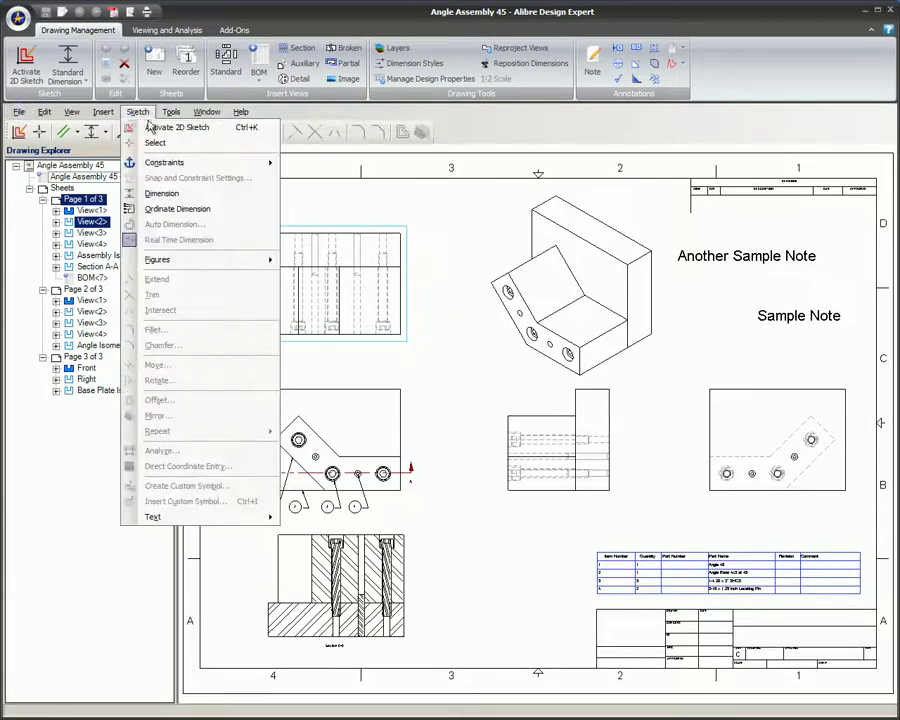
left_click(152, 126)
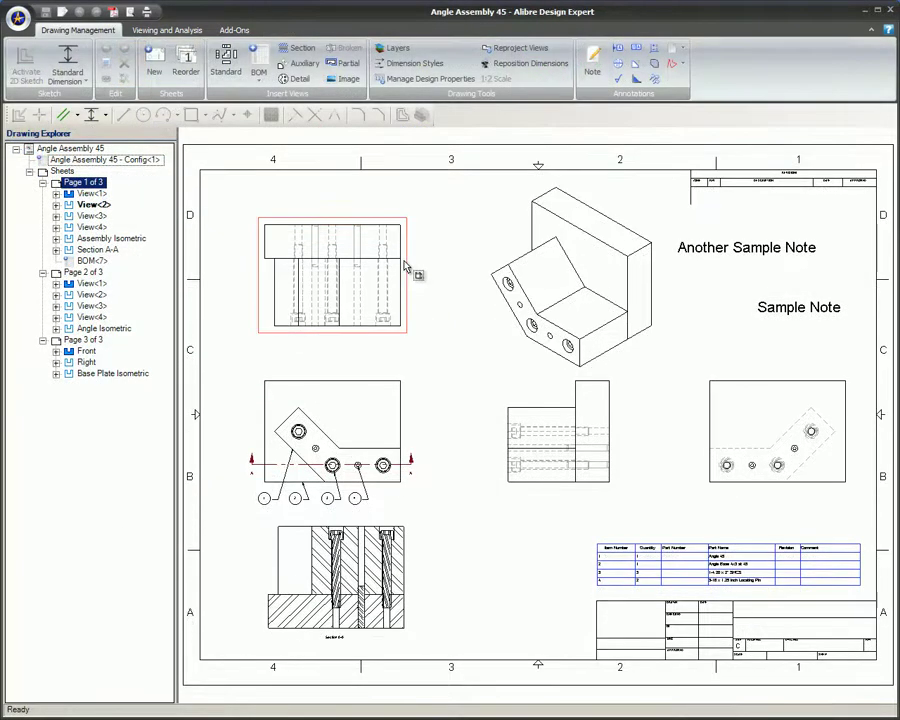
left_click(402, 262)
double_click(402, 258)
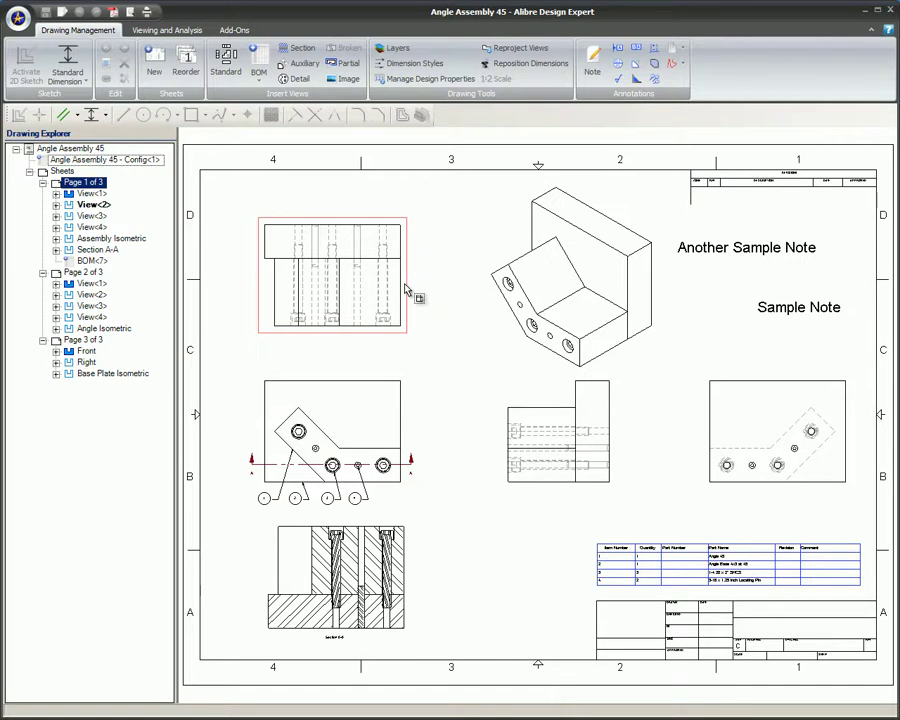
Step: Sketch a small circle in the top-left view, just right of the part, then exit sketching
right_click(407, 290)
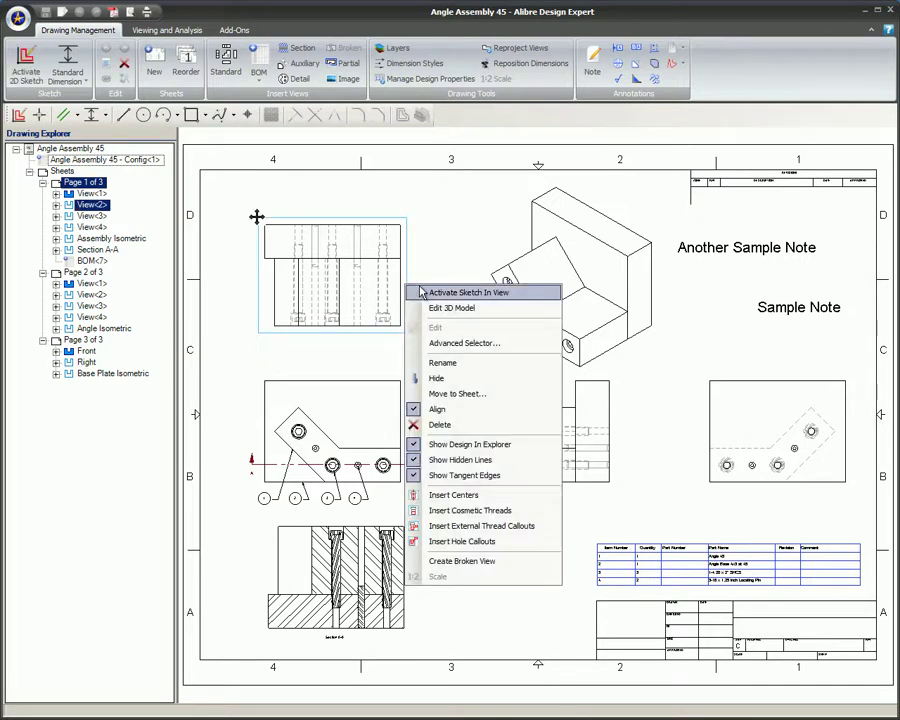
left_click(422, 292)
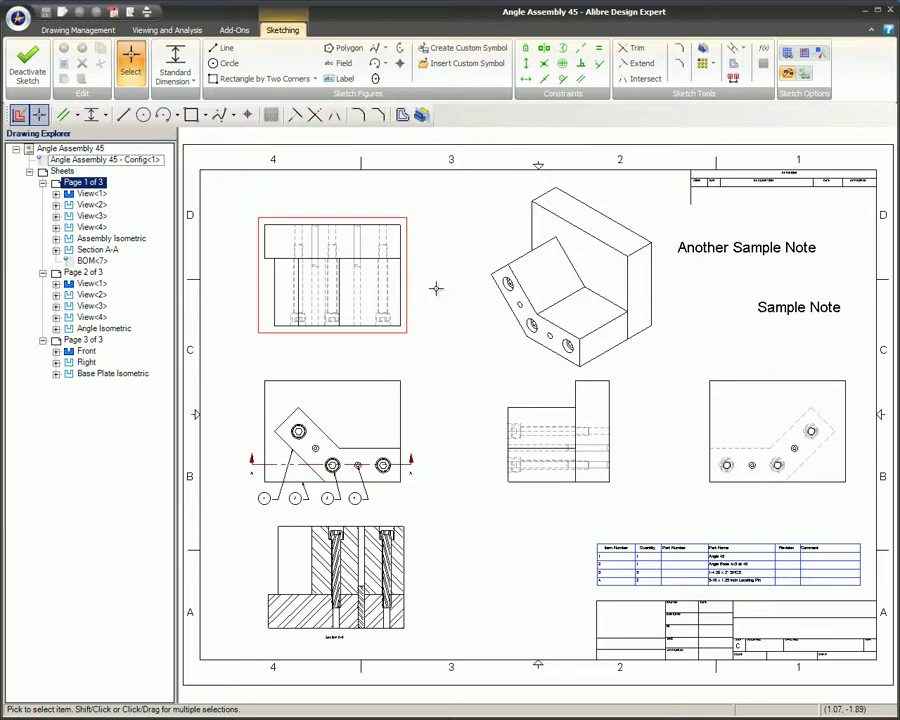
left_click(229, 63)
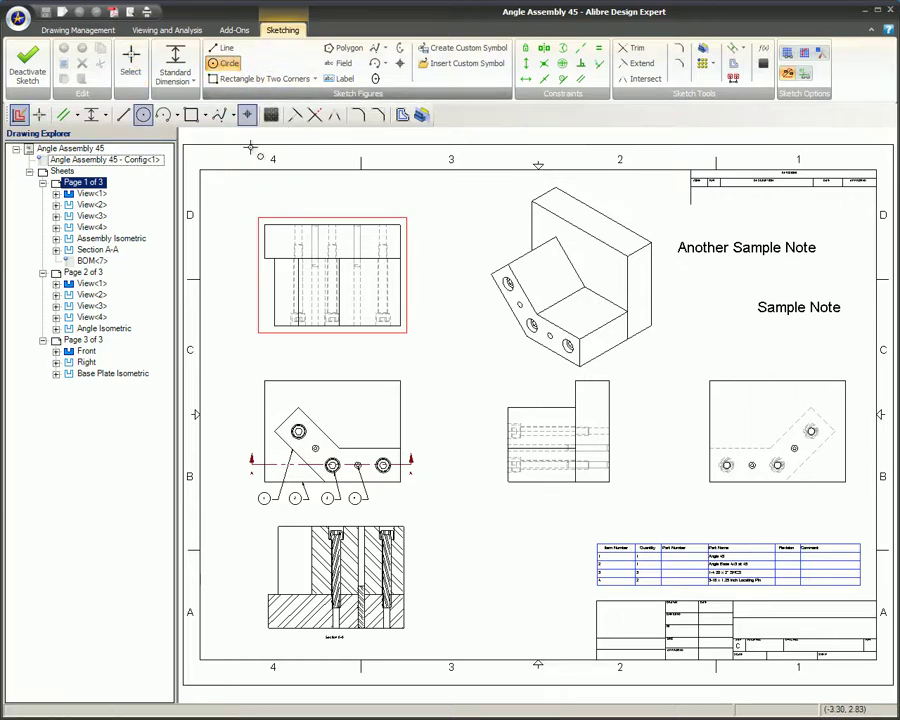
left_click(429, 274)
left_click(421, 294)
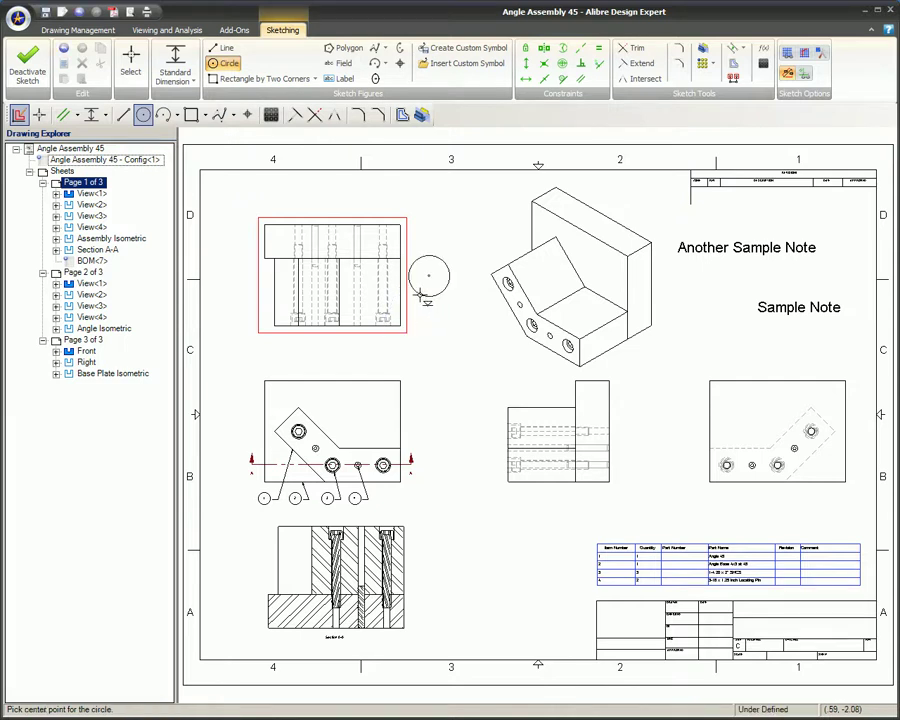
key("Escape")
Step: Keep the top-left view near its original position and clear the selection
left_click(253, 214)
mouse_move(255, 215)
left_mouse_down()
mouse_move(253, 235)
mouse_move(253, 205)
mouse_move(255, 213)
left_mouse_up()
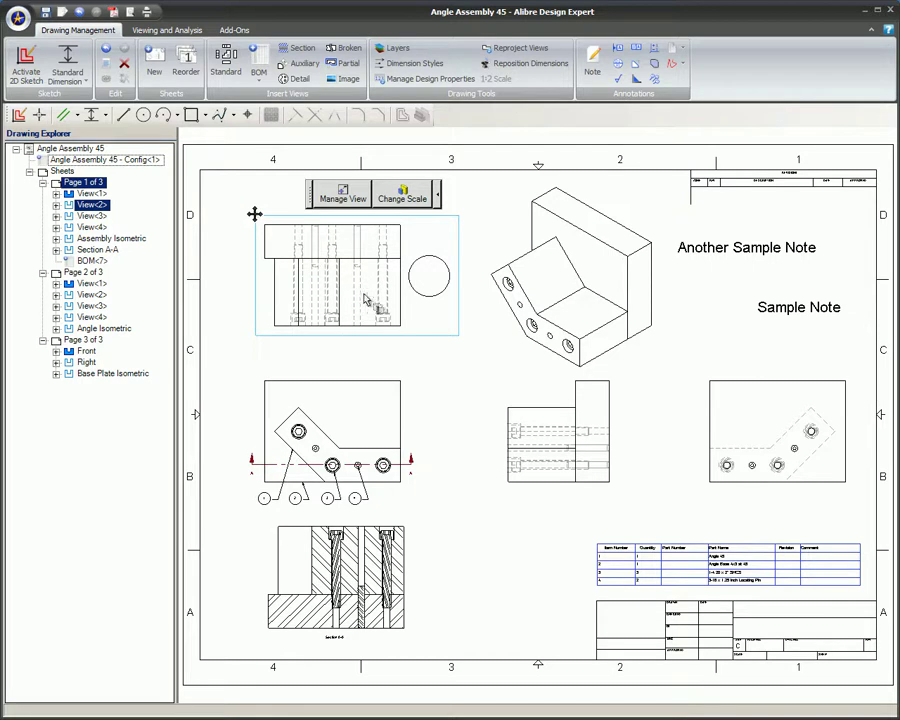
left_click(452, 379)
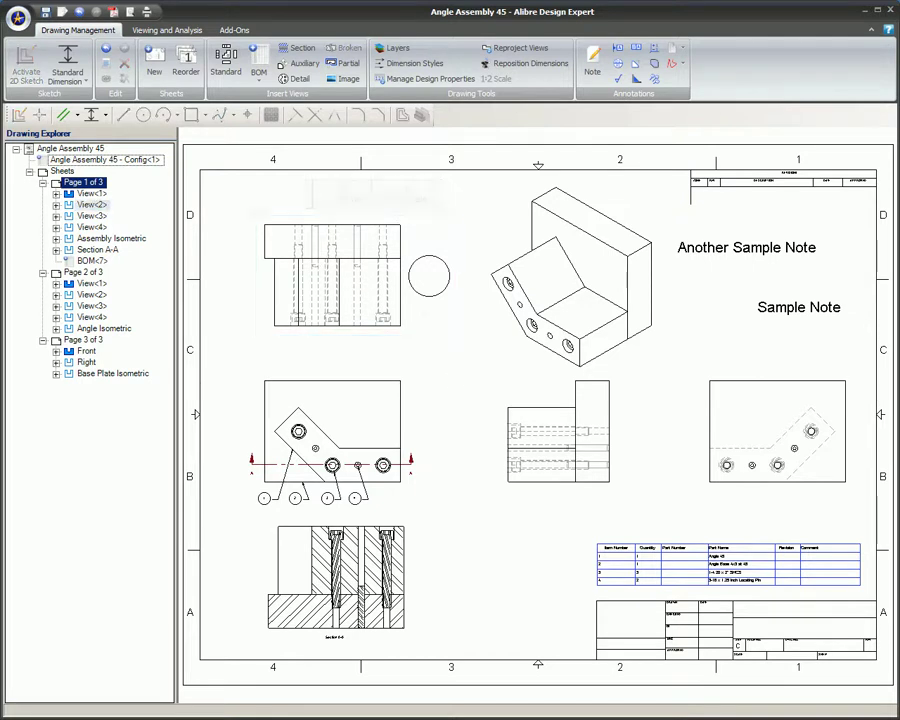
Step: Sketch a circle directly on the sheet between the middle-row views, then stop drawing circles
right_click(453, 379)
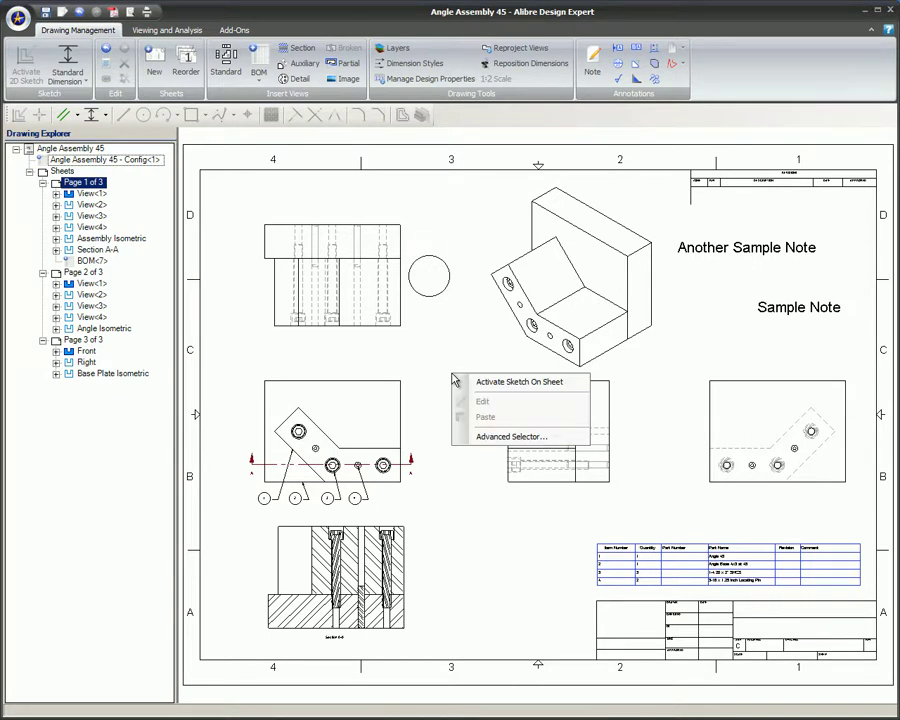
left_click(482, 380)
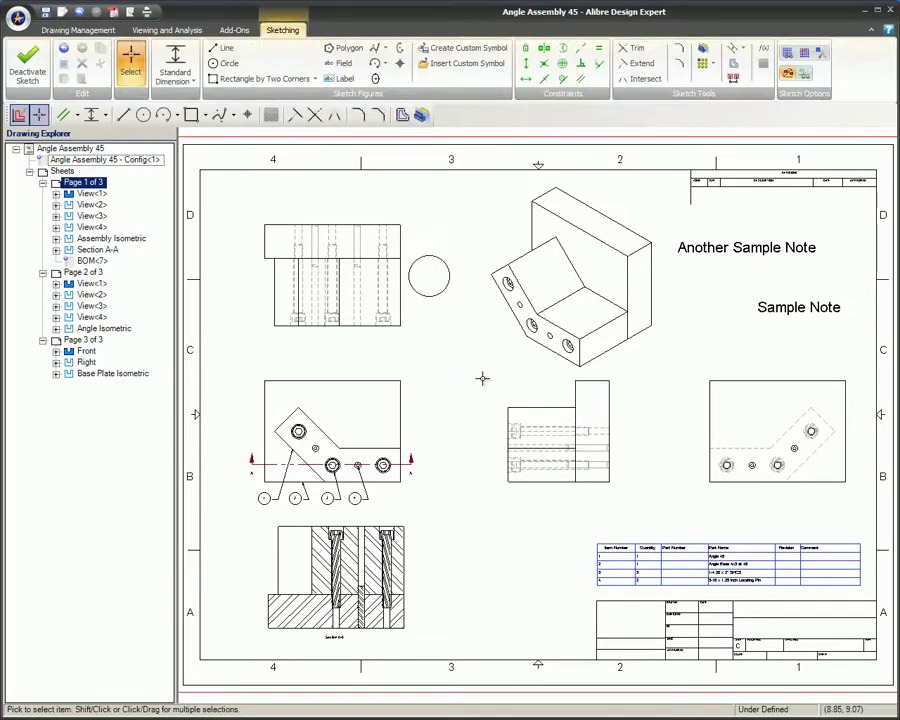
left_click(222, 64)
left_click(462, 403)
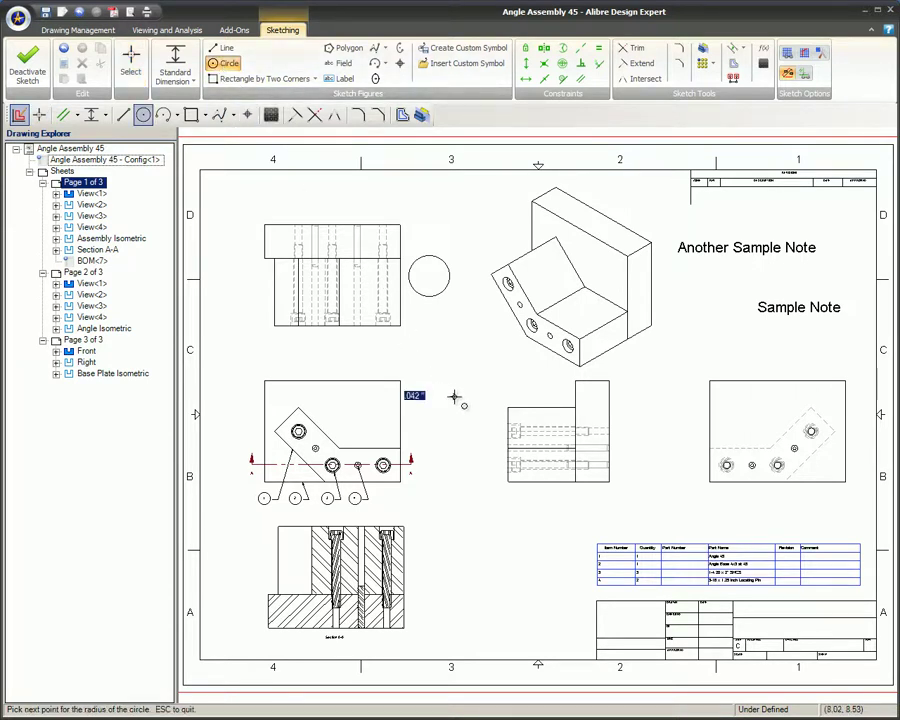
left_click(447, 369)
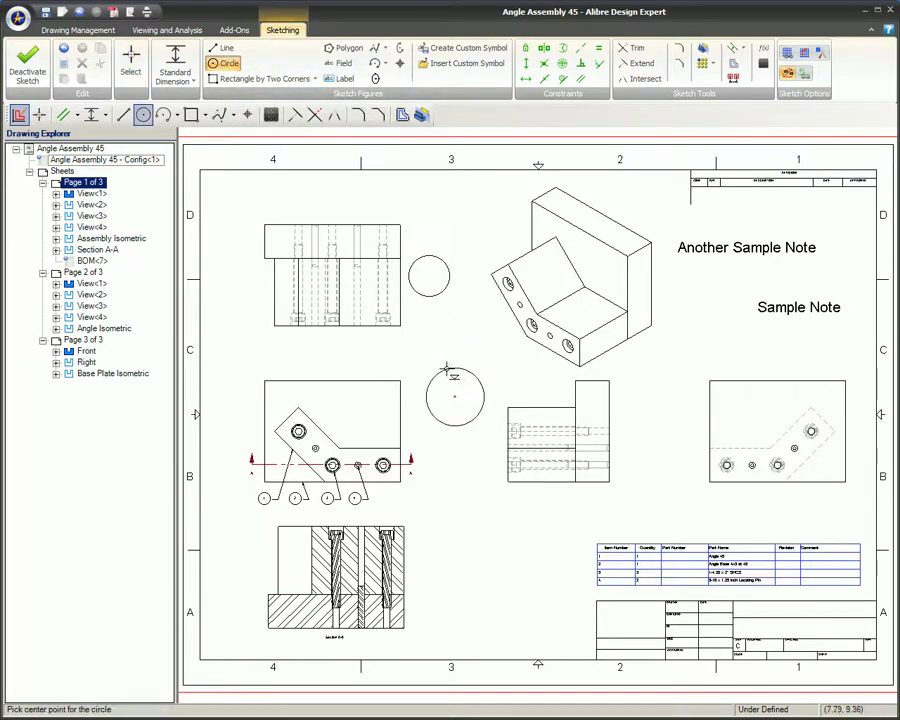
right_click(424, 362)
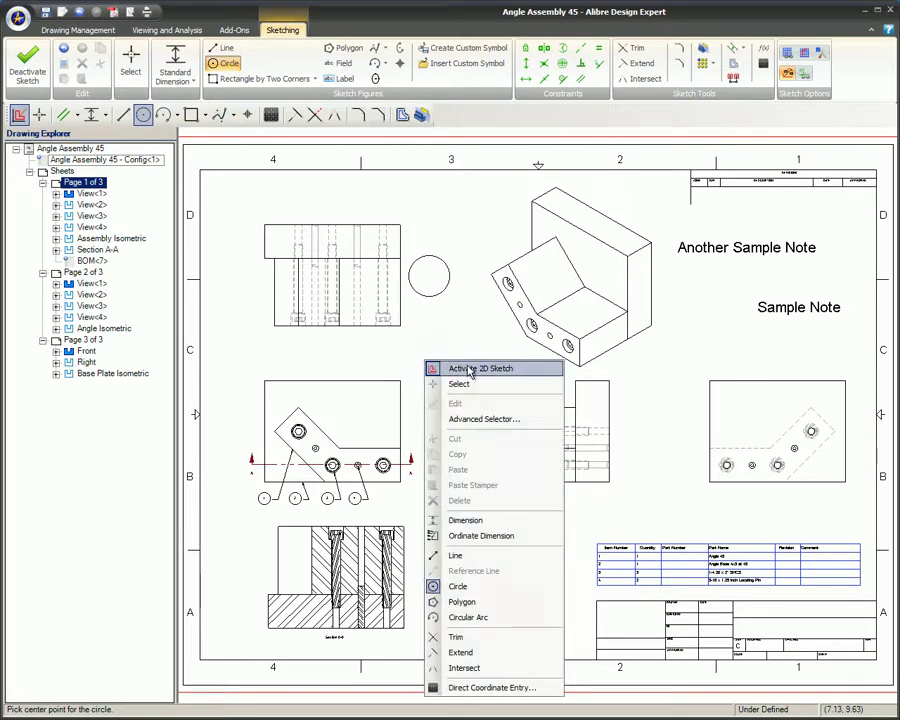
left_click(471, 370)
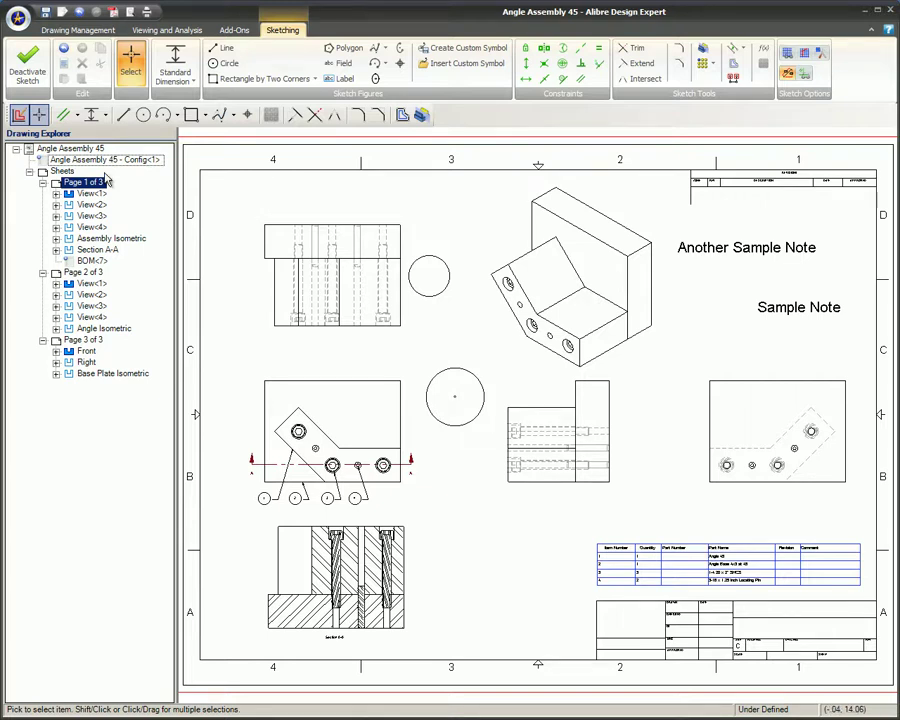
Step: Deactivate the sheet sketch, then undo and redo to leave it deactivated
left_click(18, 116)
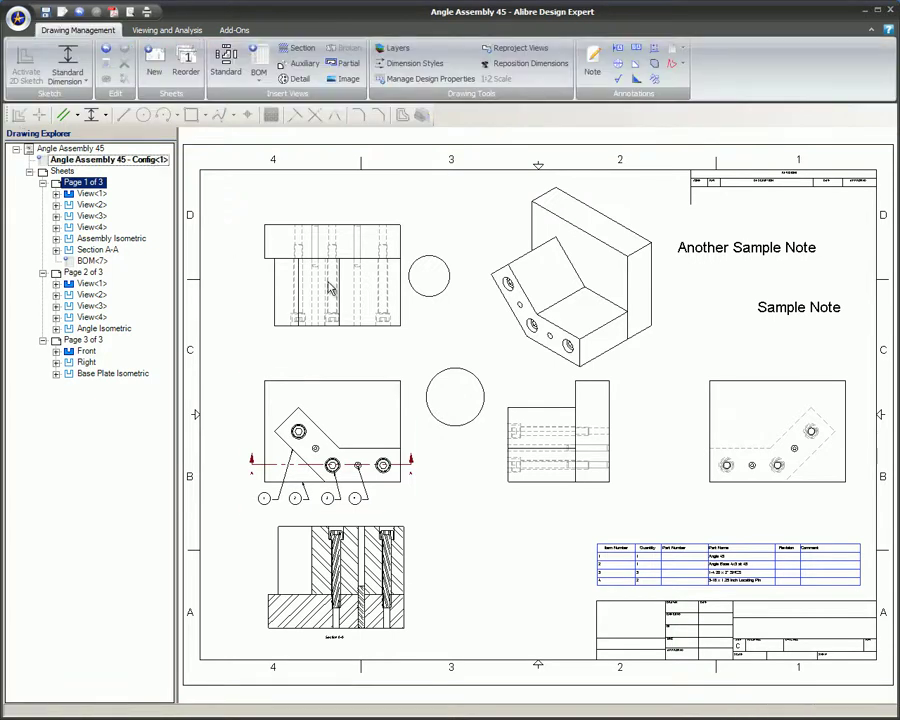
key("ctrl+z")
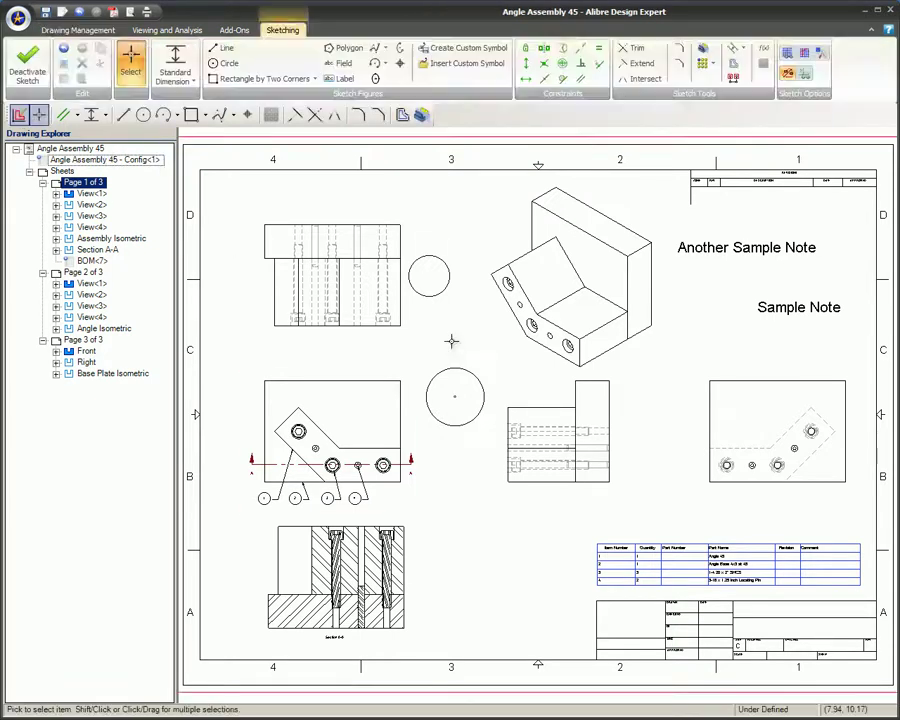
key("ctrl+y")
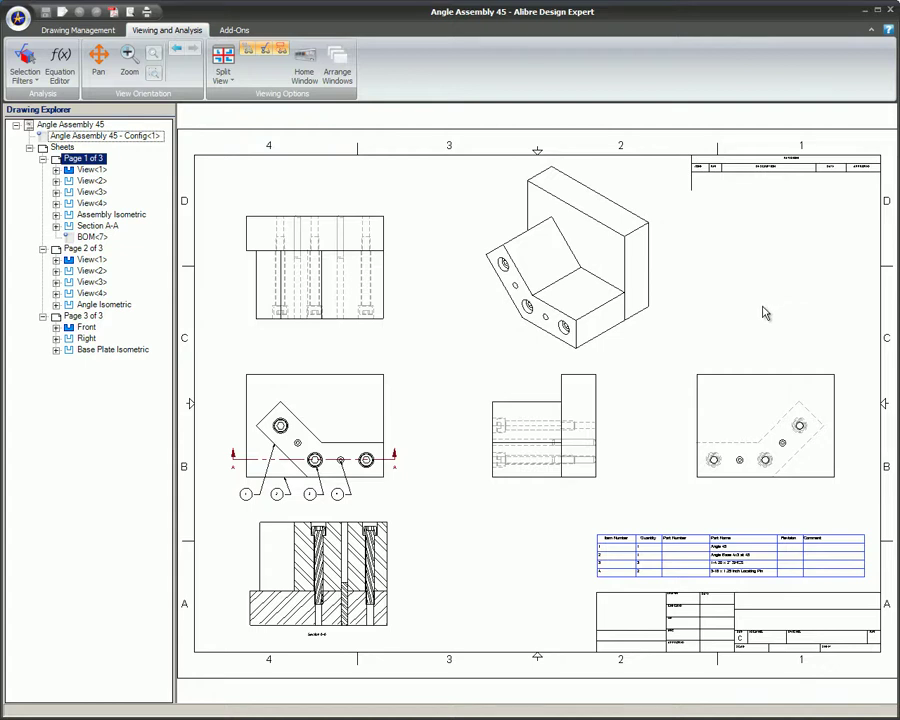
Step: Place 'Sample Note' on the sheet's right side and shift the lower-left view slightly up-right
left_click(703, 377)
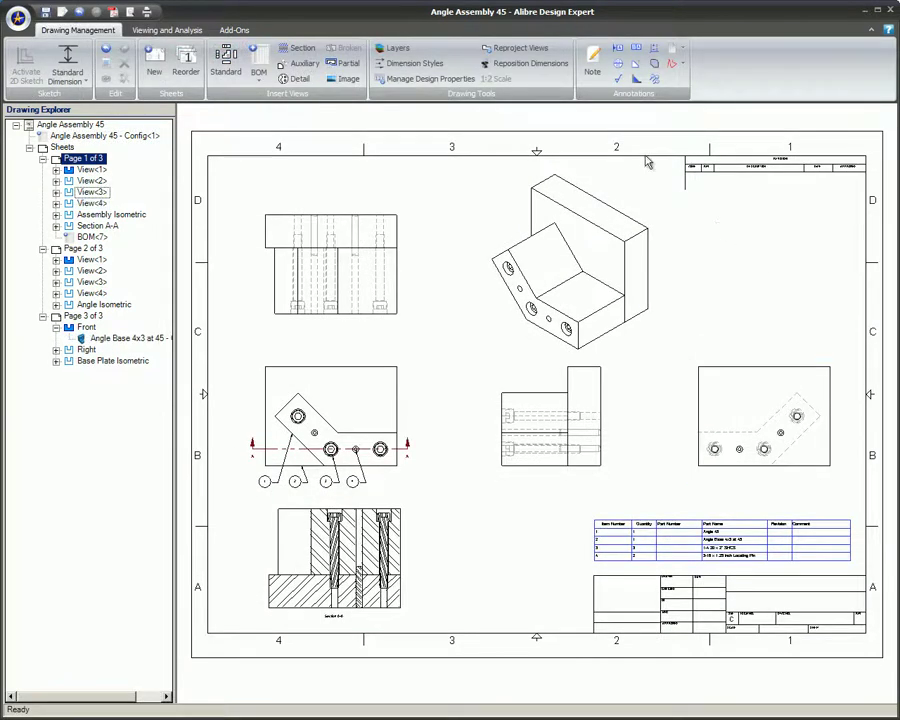
left_click(592, 66)
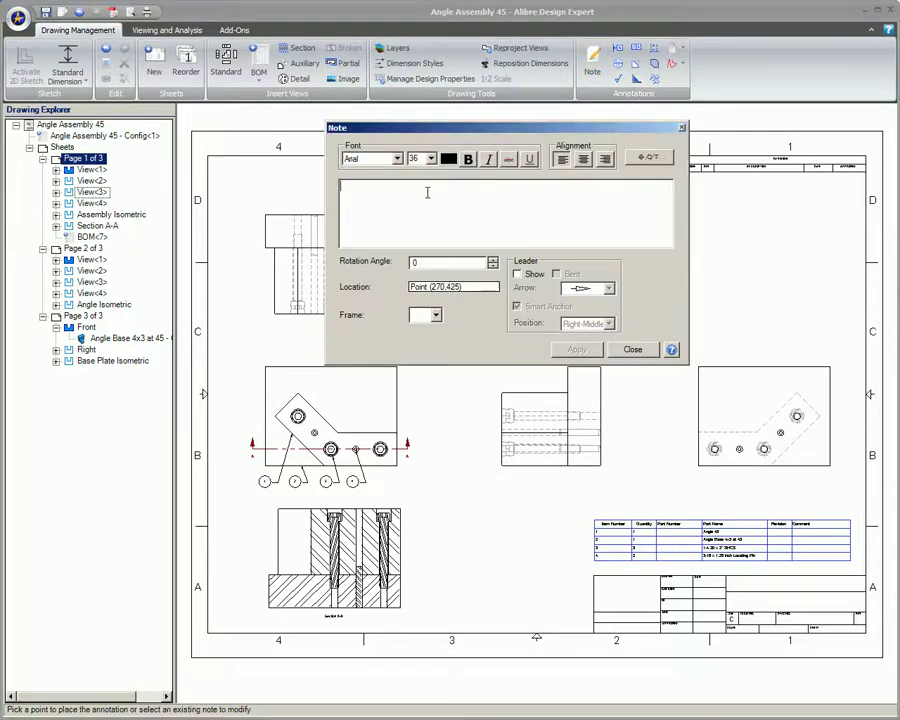
type("Sample Note")
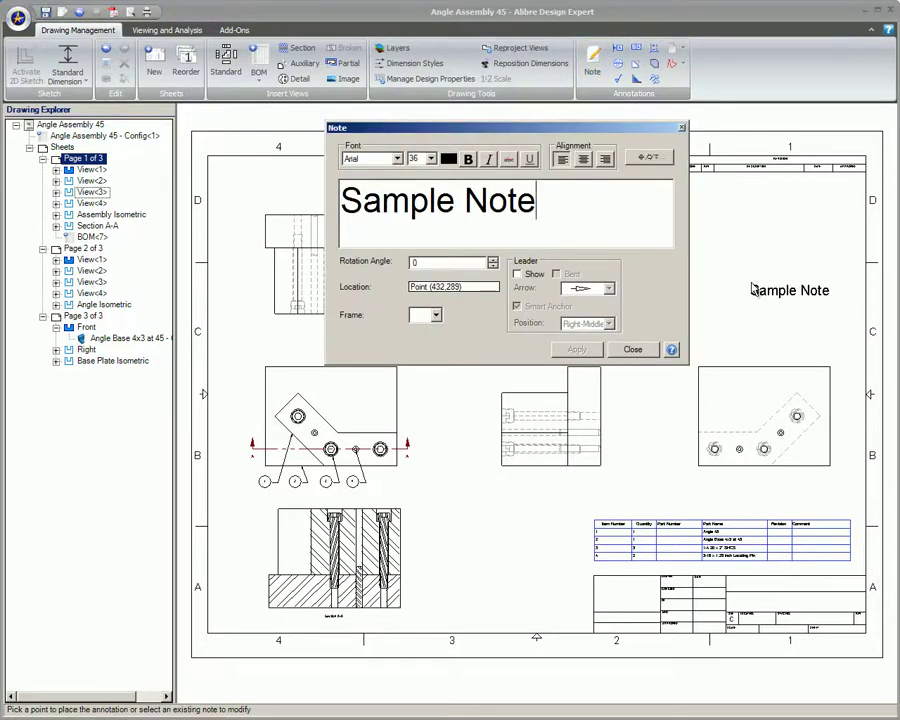
left_click(751, 288)
left_click(576, 350)
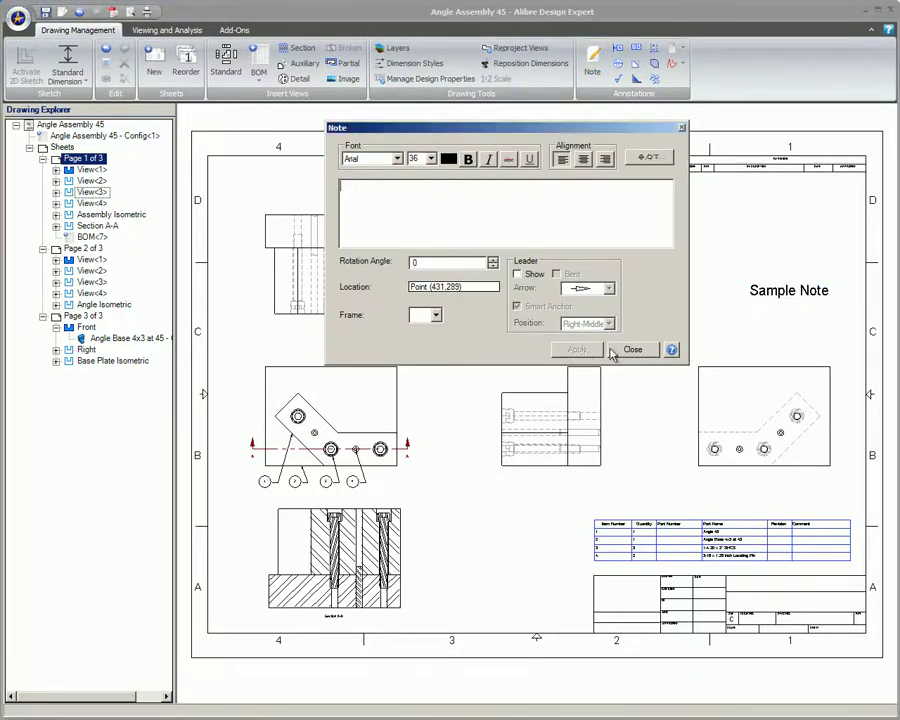
left_click(632, 349)
left_click(335, 387)
mouse_move(243, 359)
left_mouse_down()
mouse_move(237, 345)
mouse_move(247, 352)
left_mouse_up()
Step: Place the note 'Another Sample Note' beside the isometric view at the upper right
left_click(521, 350)
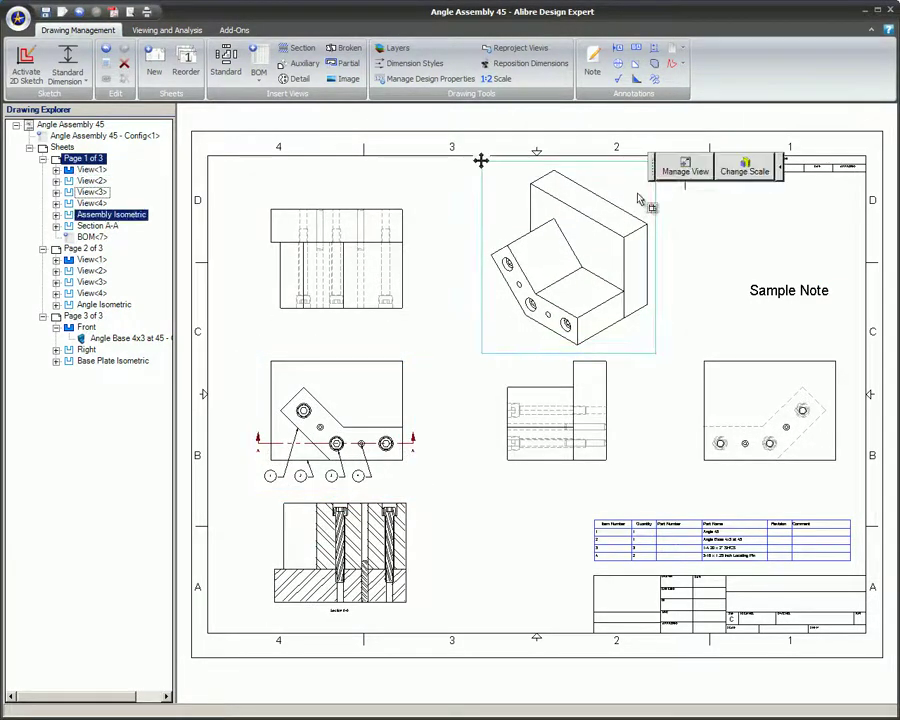
left_click(592, 66)
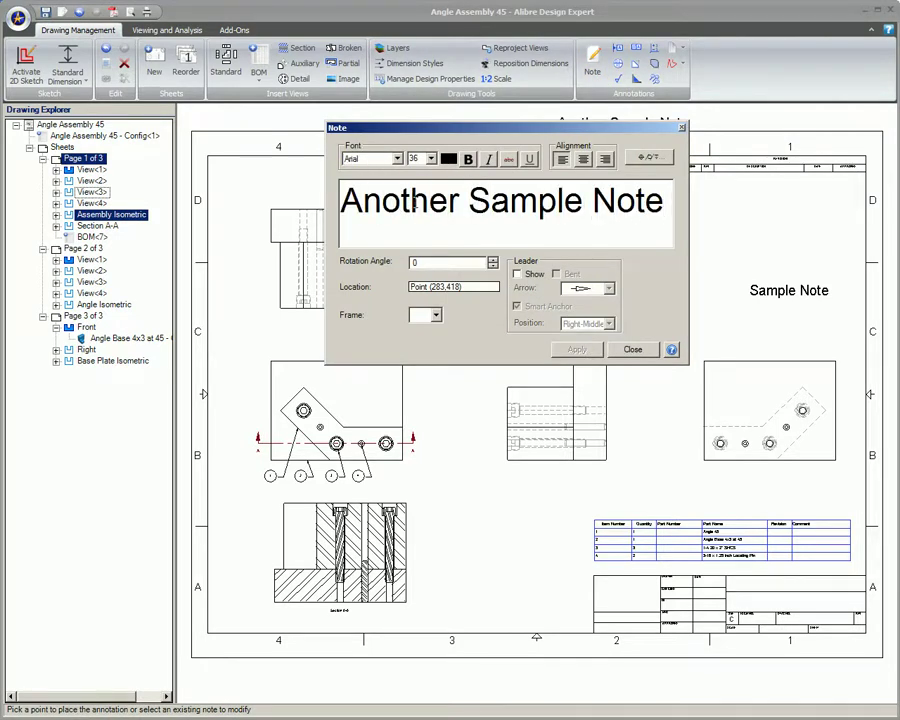
left_click(690, 207)
left_click_drag(668, 136, 469, 160)
left_click(675, 229)
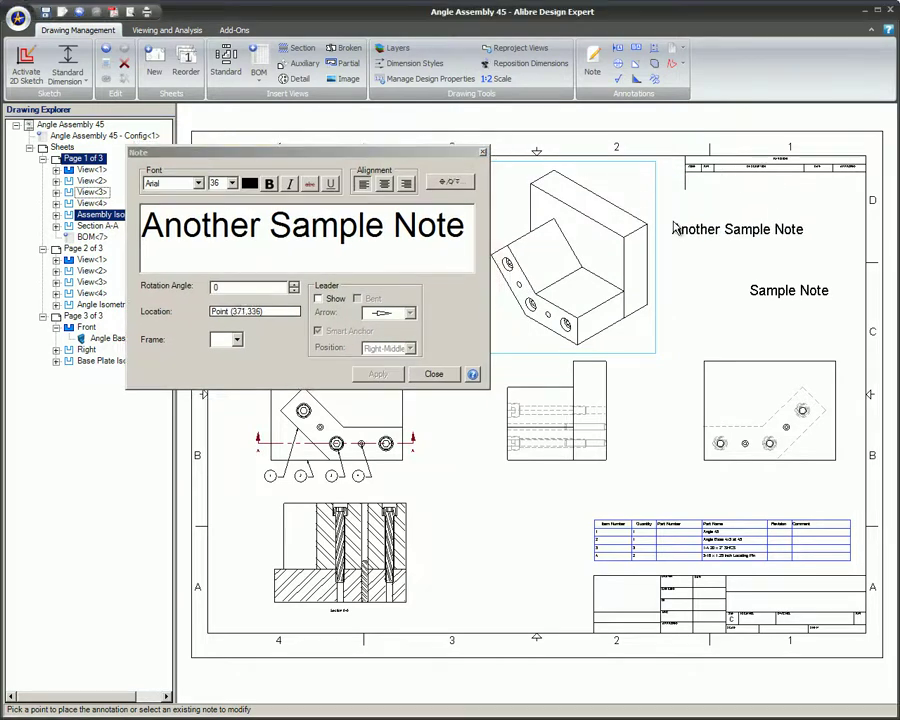
left_click(378, 373)
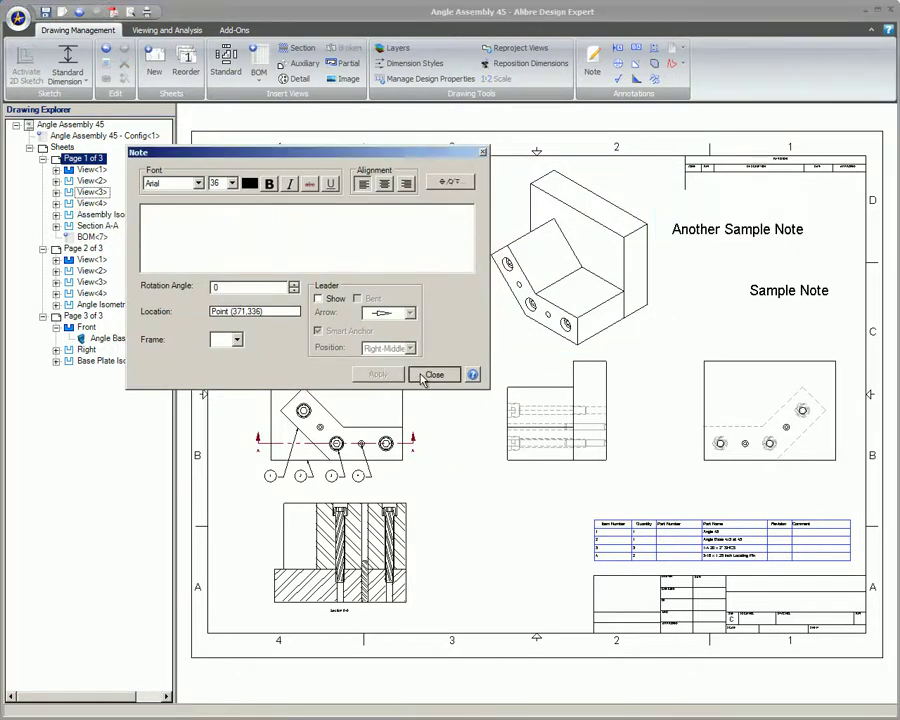
left_click(430, 373)
Step: Move the Assembly Isometric view together with its notes slightly down-left
left_click(473, 153)
left_click_drag(473, 153, 458, 191)
left_click(453, 193)
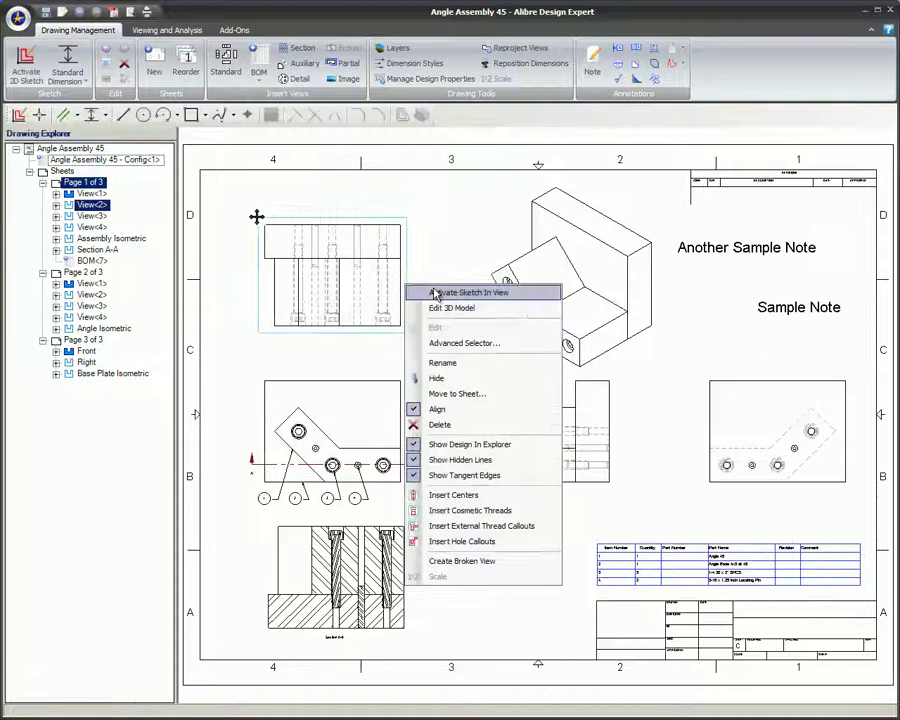
Step: Sketch a small circle inside the top-left view, just right of the part
left_click(472, 344)
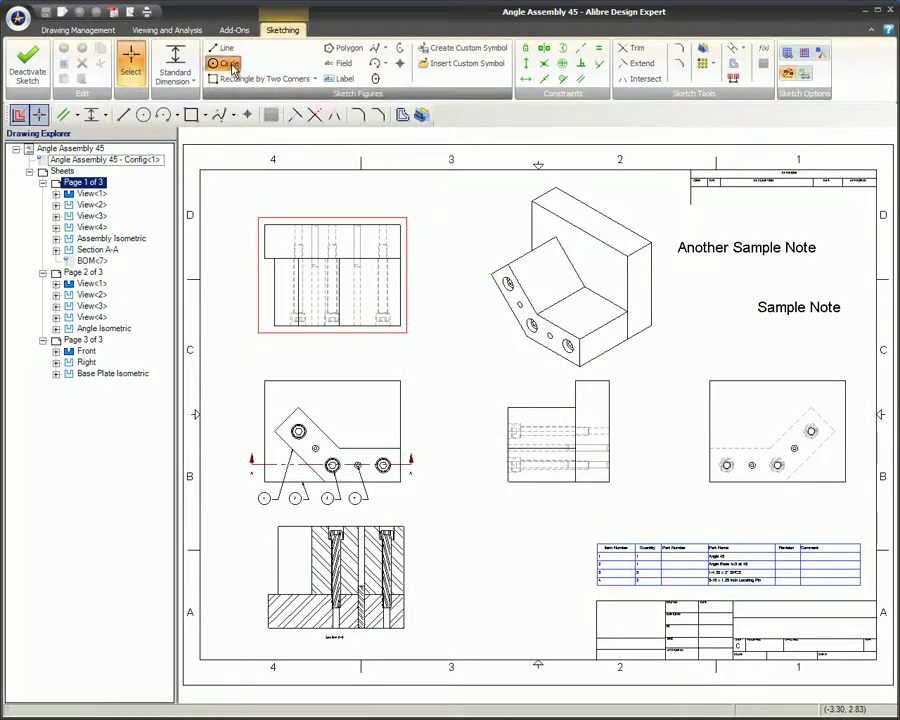
left_click(229, 64)
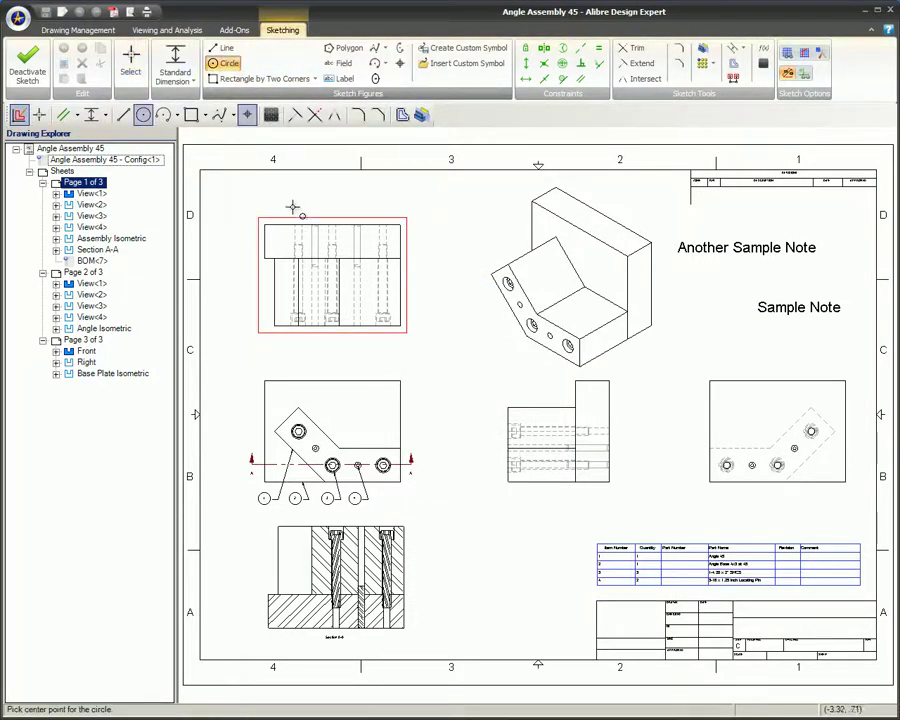
left_click(427, 275)
key("Escape")
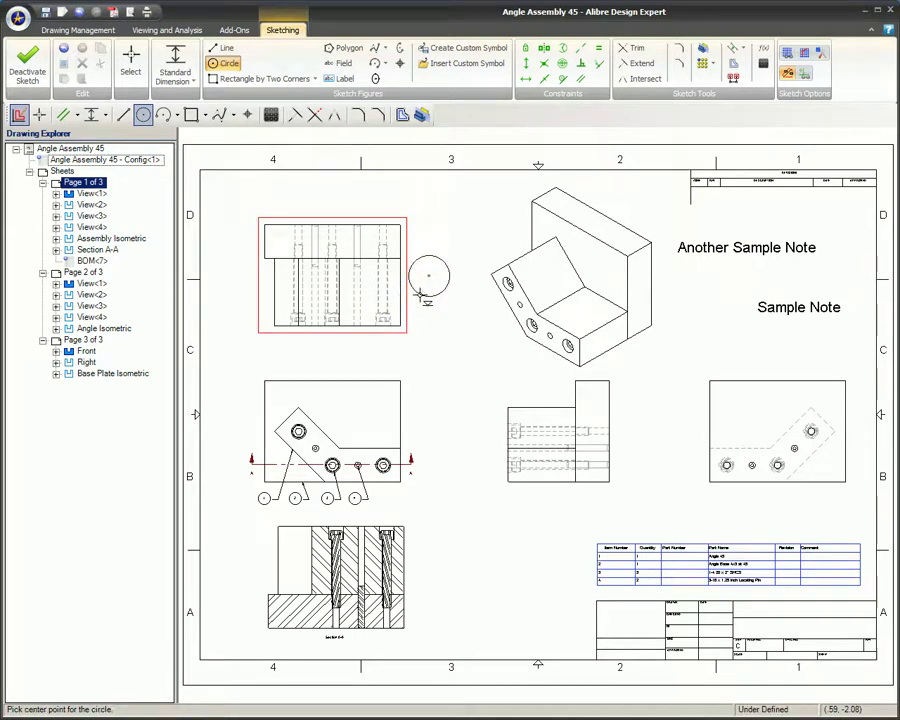